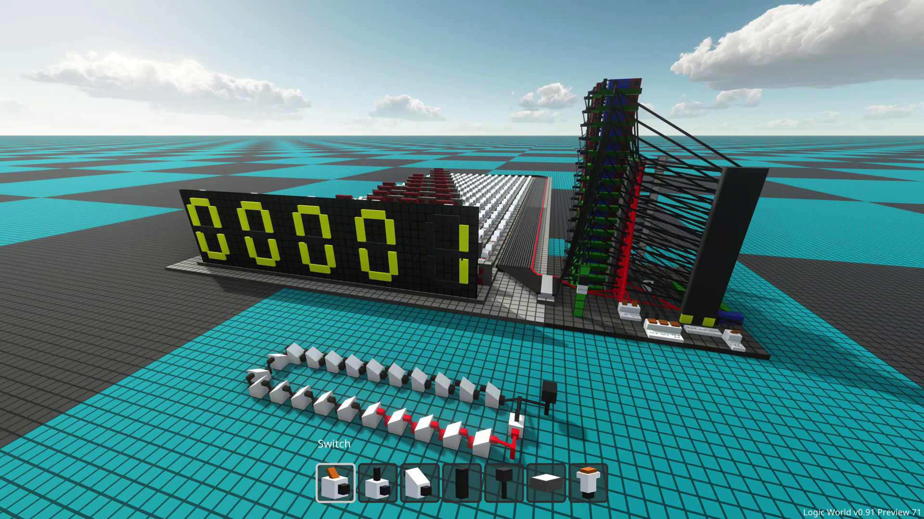
- Fly in to view the counter display, relay loop and the control switches at the tower base
key("w")
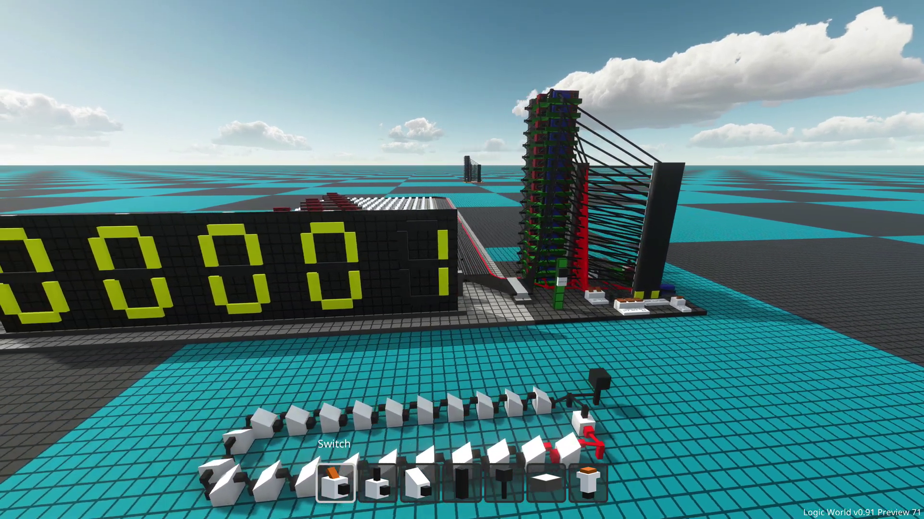
key("a")
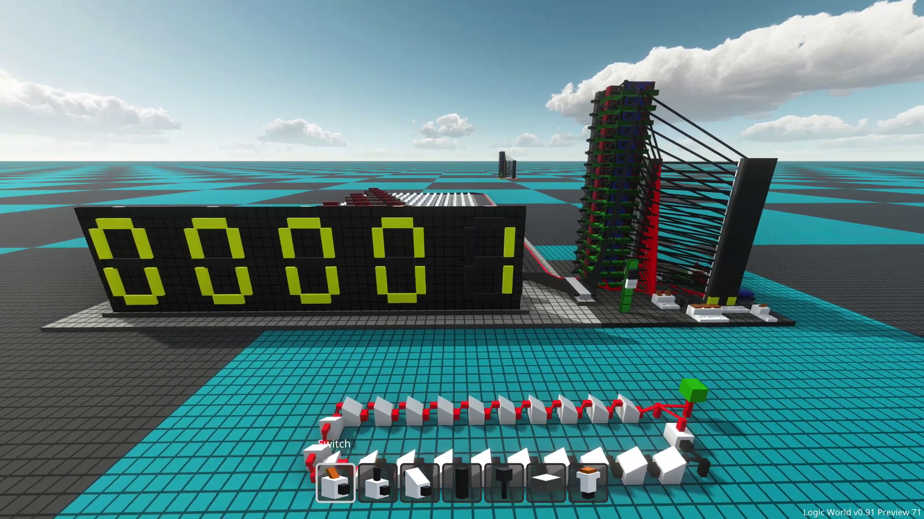
key("w")
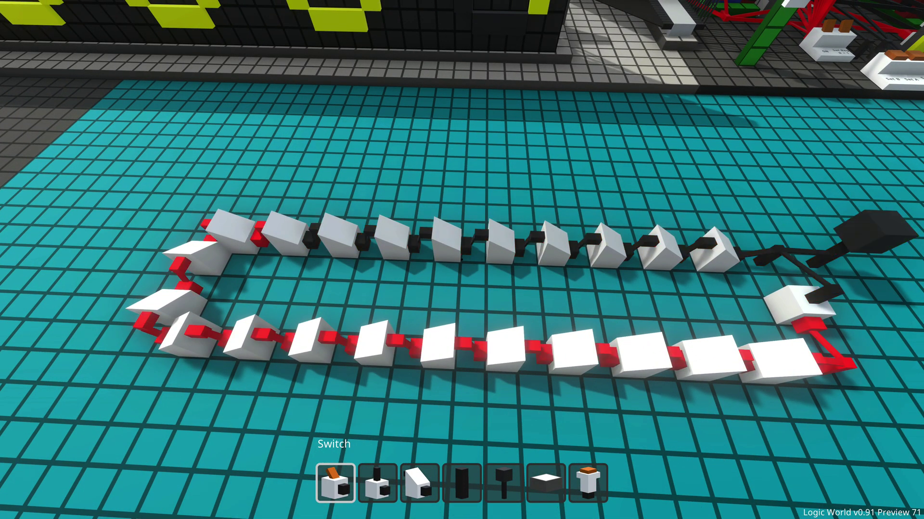
left_click_drag(462, 260, 461, 145)
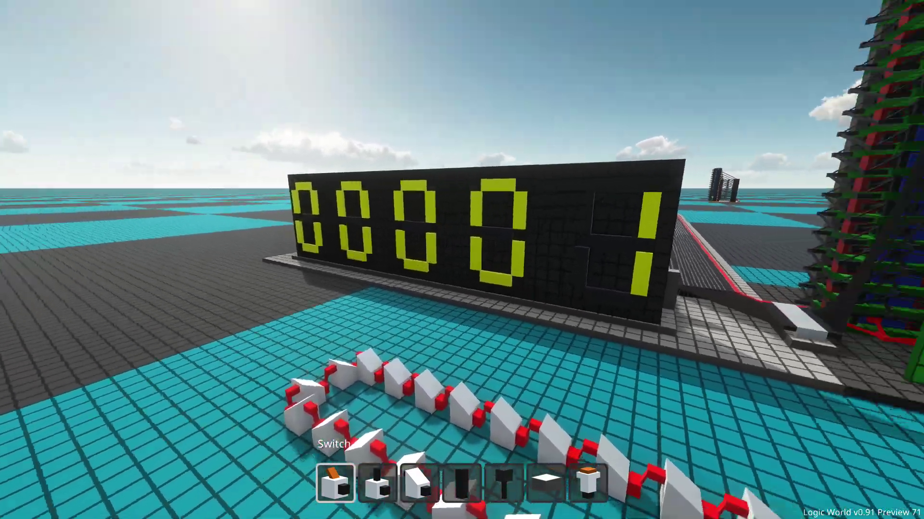
key("w")
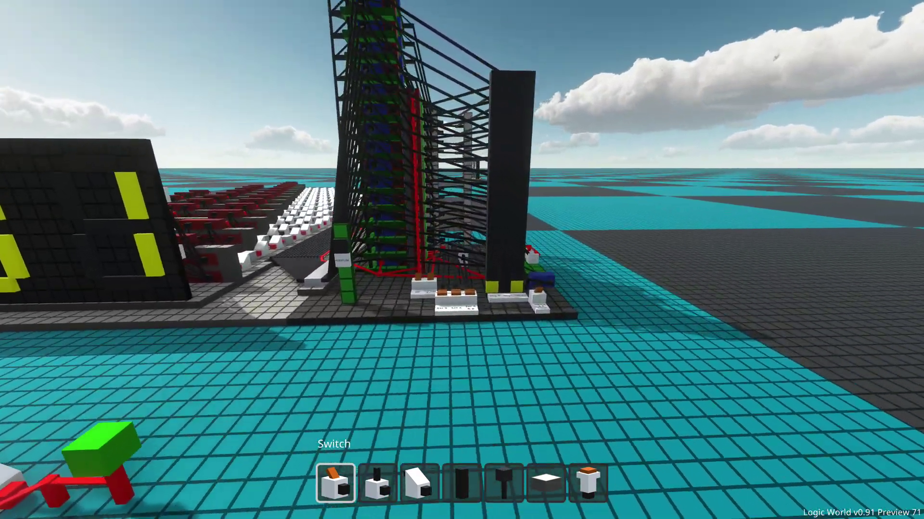
key("s")
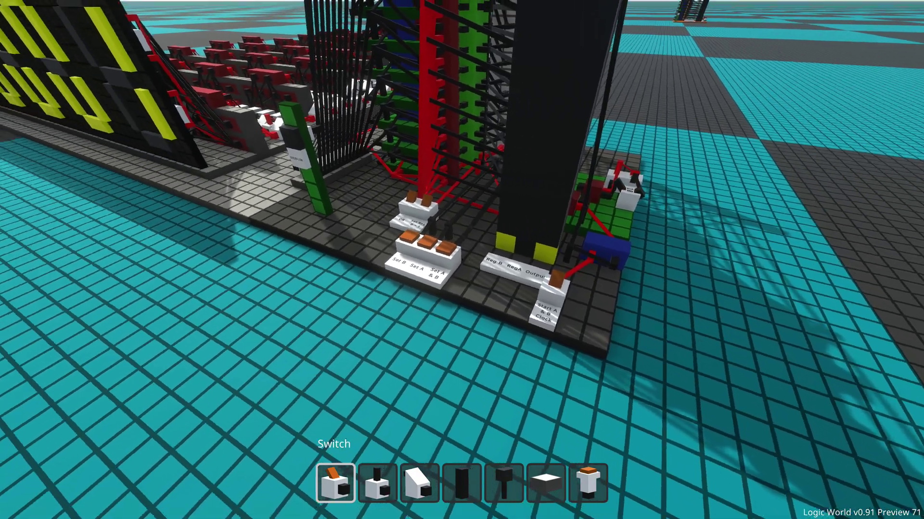
- Watch the counter rise, circle the tower, and fly over the large switch array
key("s")
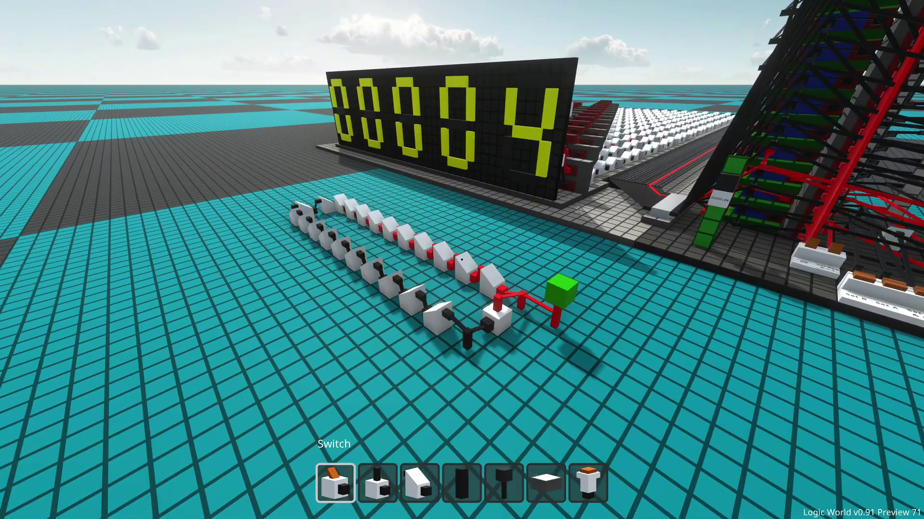
key("w")
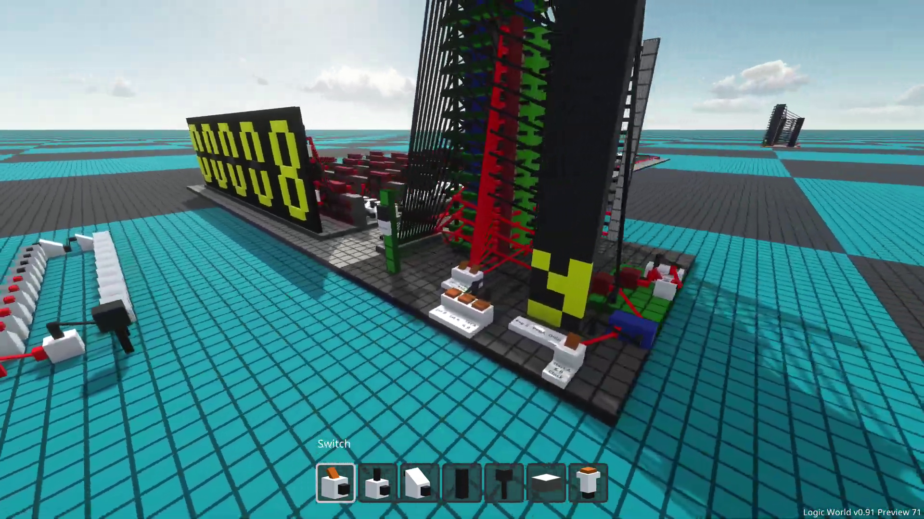
key("w")
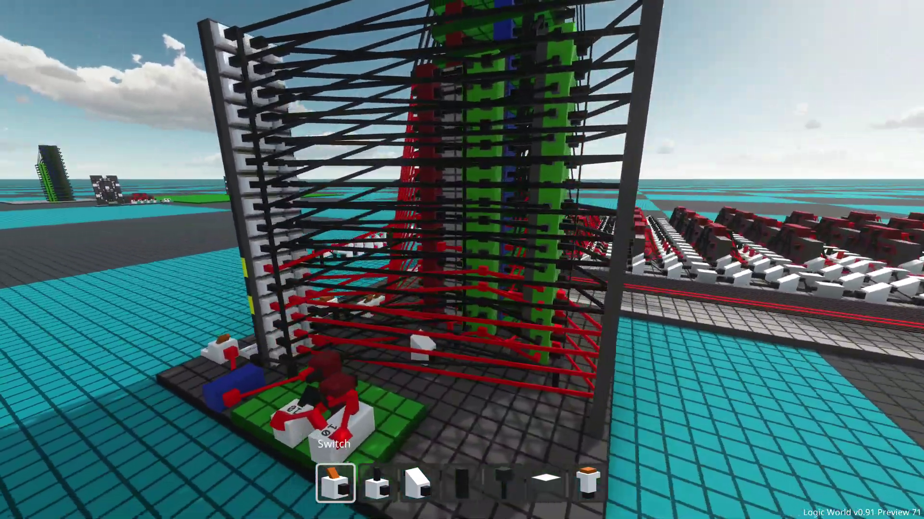
key("w")
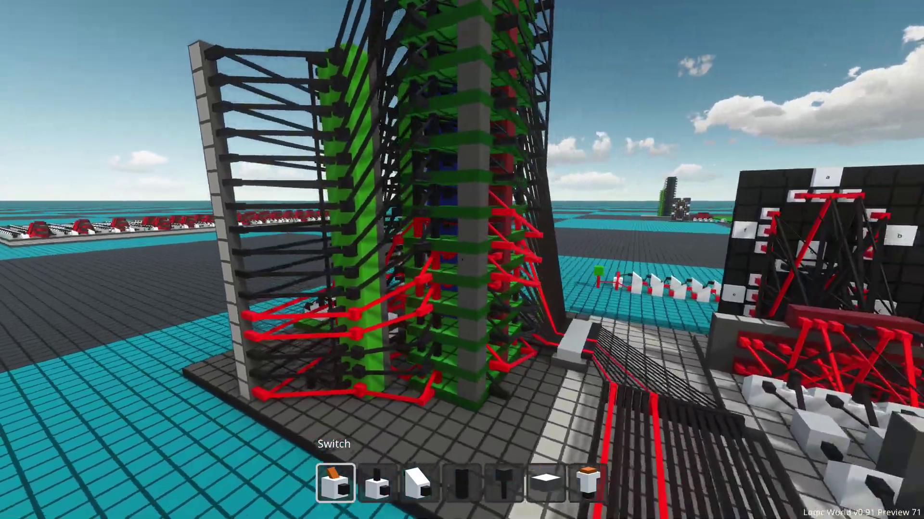
key("w")
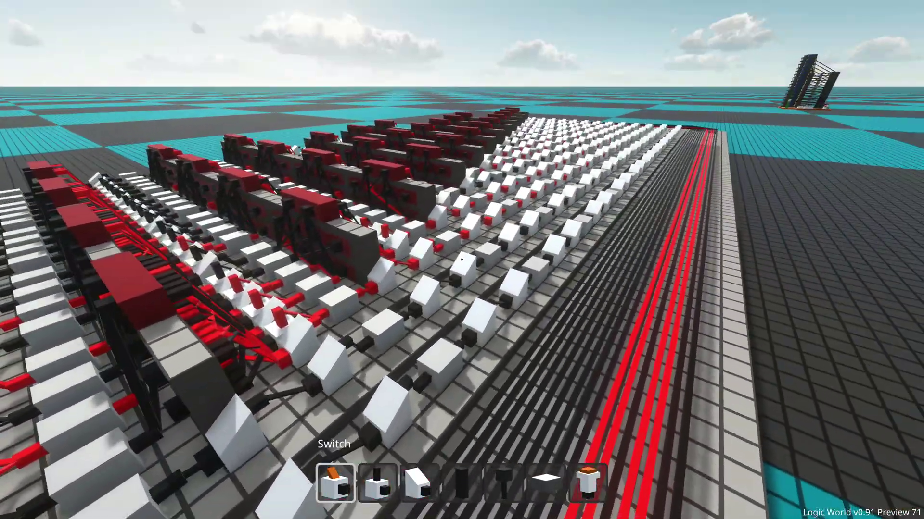
key("s")
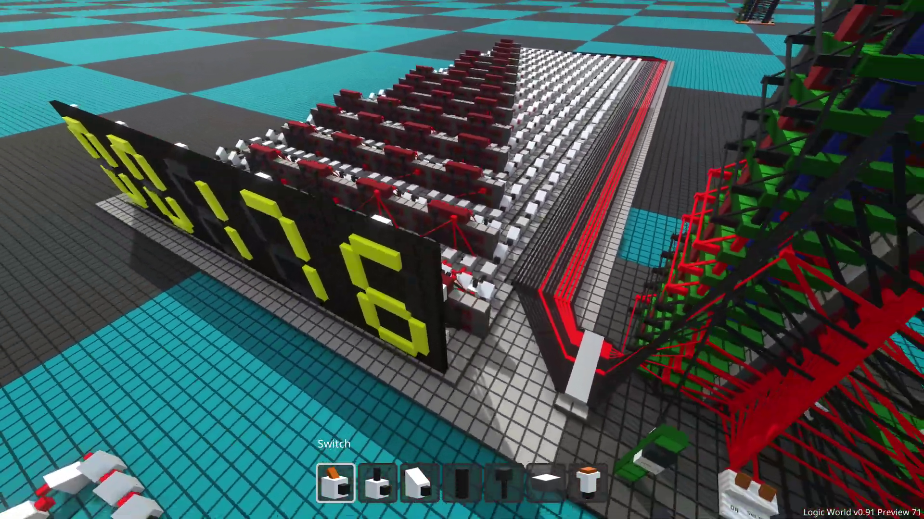
- Bring up the pause menu and the Simulation Speed window
key("Escape")
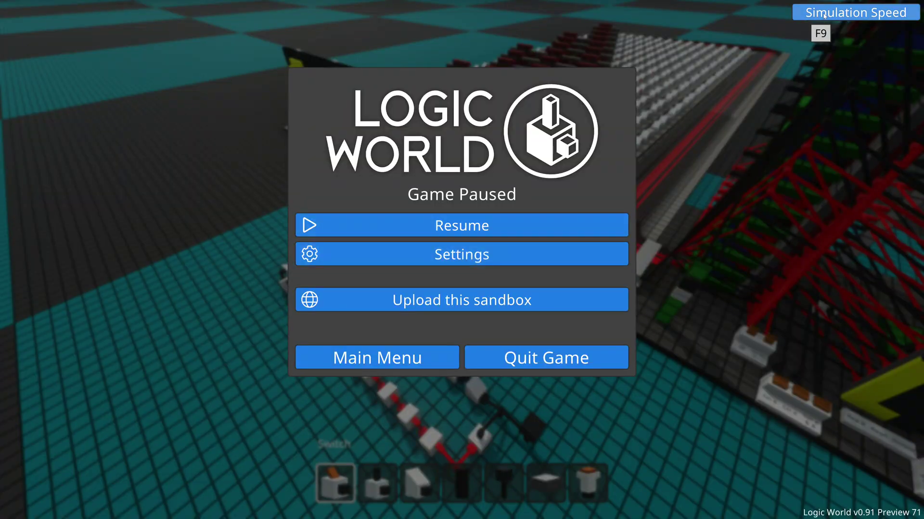
left_click(823, 13)
key("Escape")
key("Escape")
left_click(823, 12)
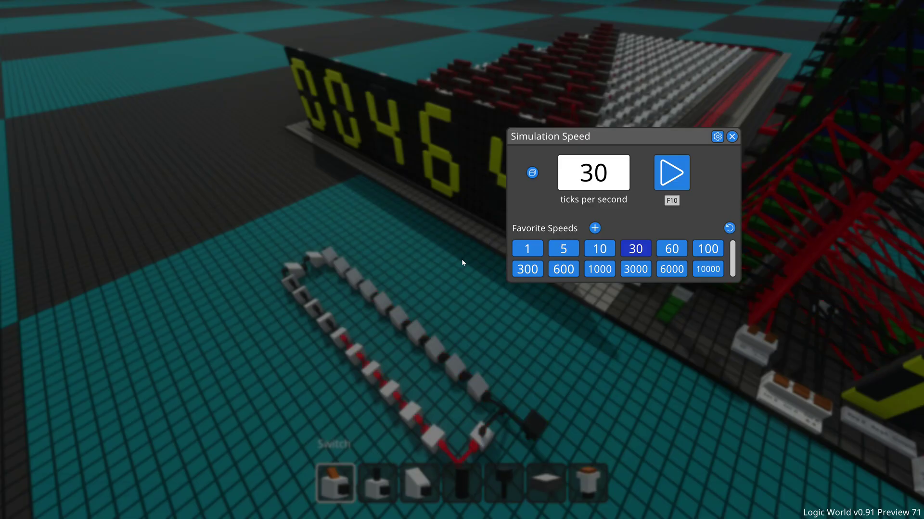
- Move the speed panel up and lower the speed from 30 to 10, then to 1 tps
left_click_drag(591, 140, 588, 27)
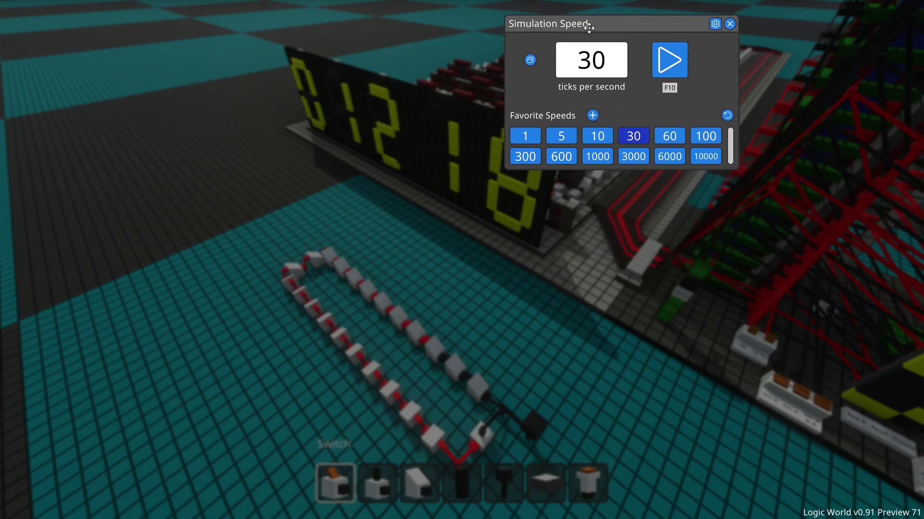
double_click(590, 62)
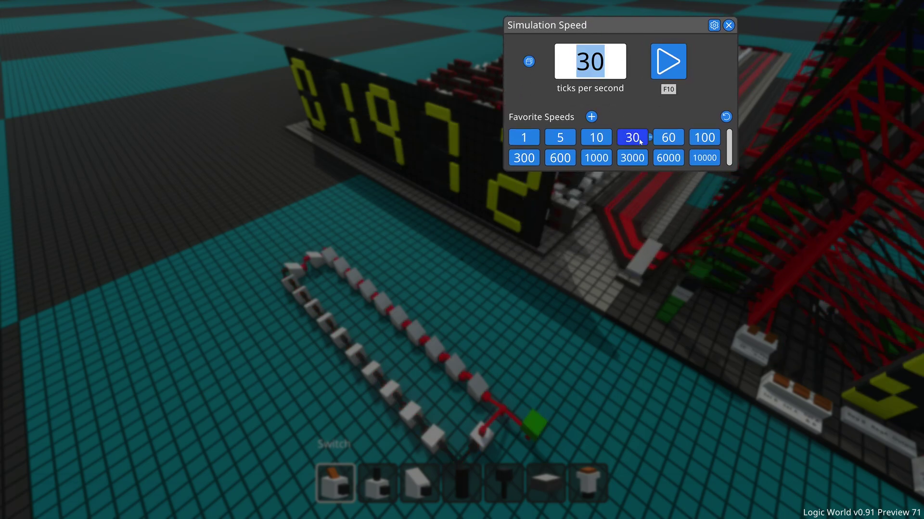
left_click(598, 137)
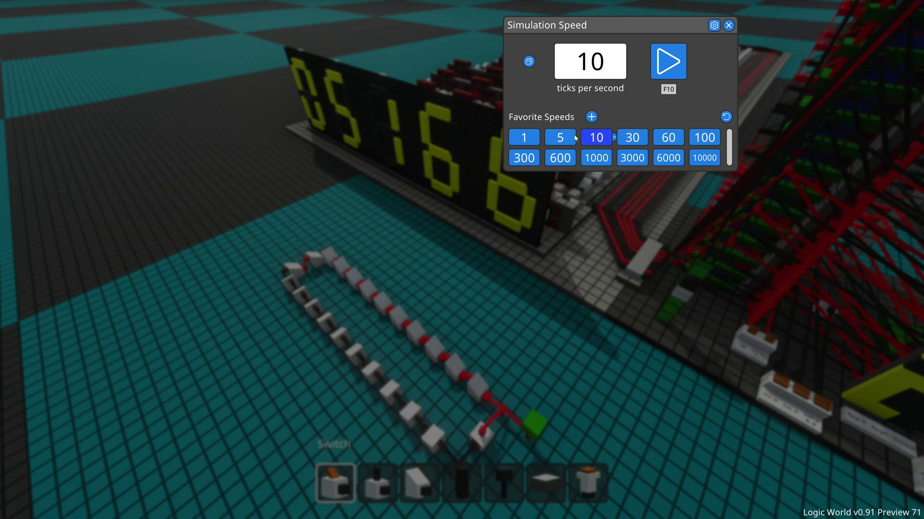
left_click(525, 137)
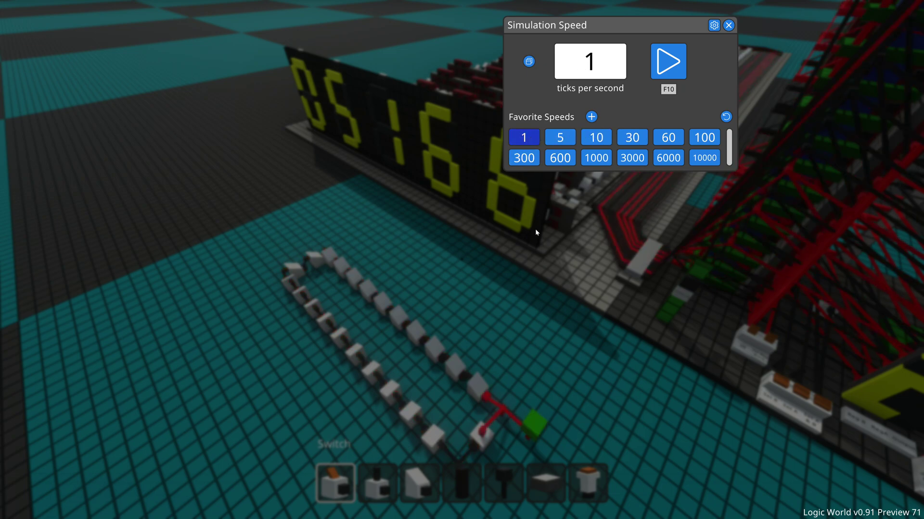
- Fly back over the circuit at 1 tps, then reopen Simulation Speed with F9
key("Escape")
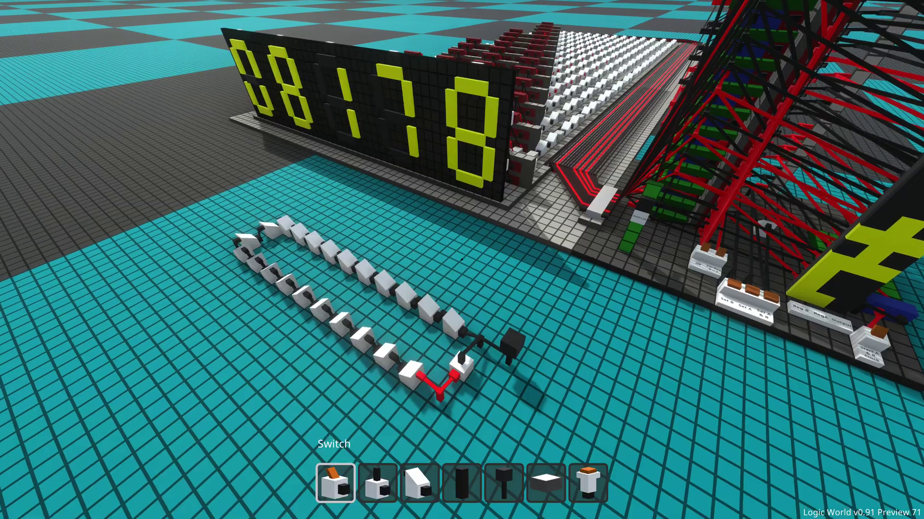
key("w")
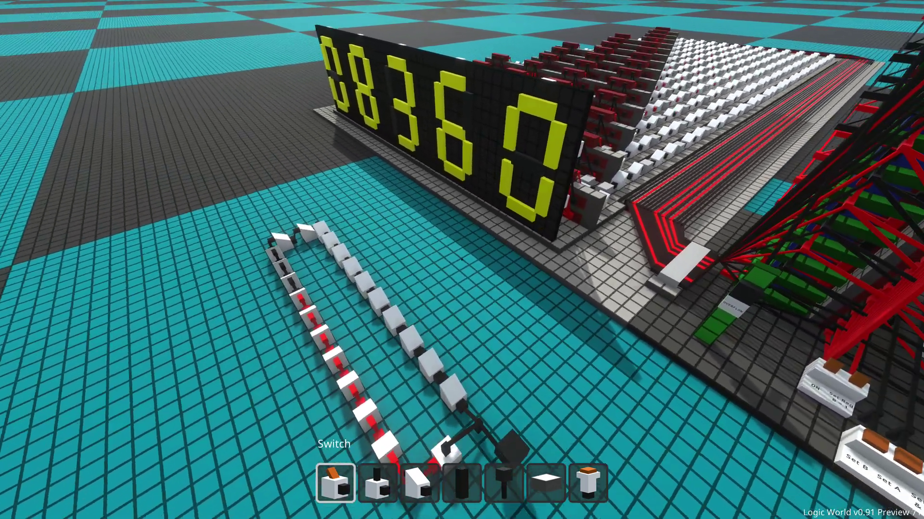
key("s")
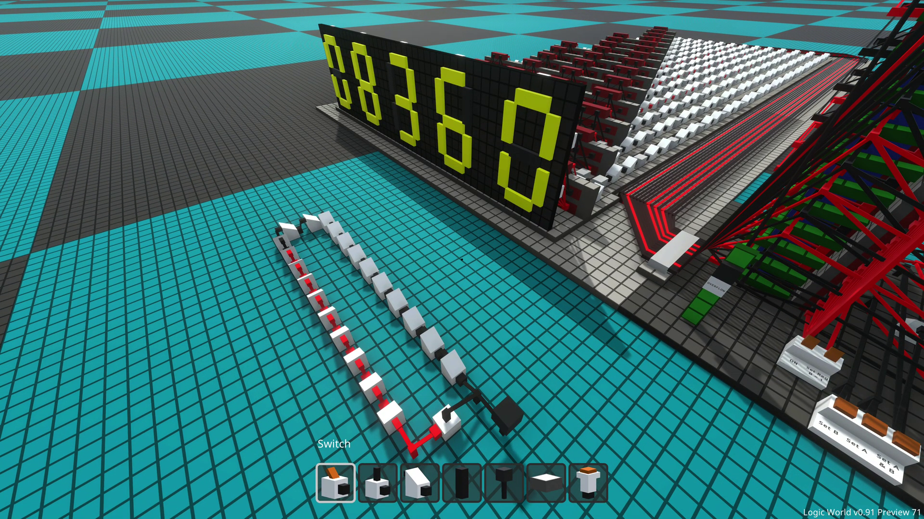
key("F9")
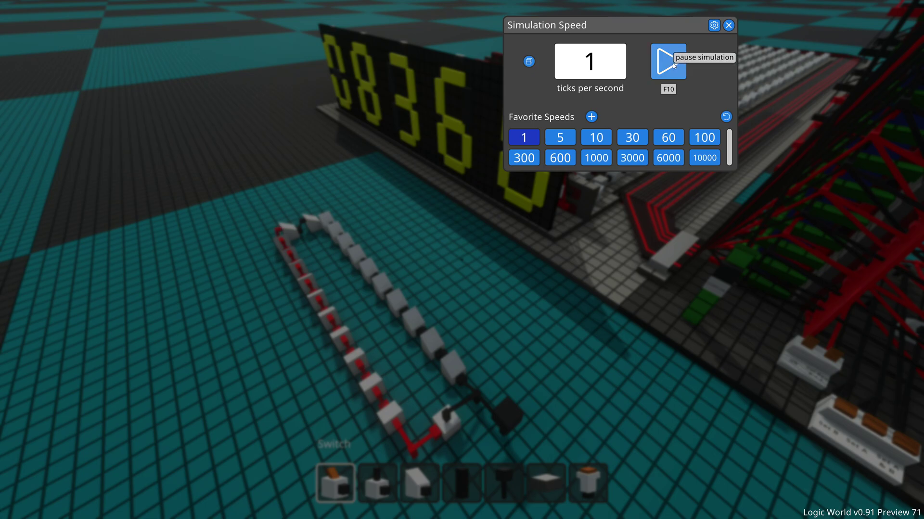
- Pause, step four single ticks until the lamp lights, and close the speed window
left_click(668, 62)
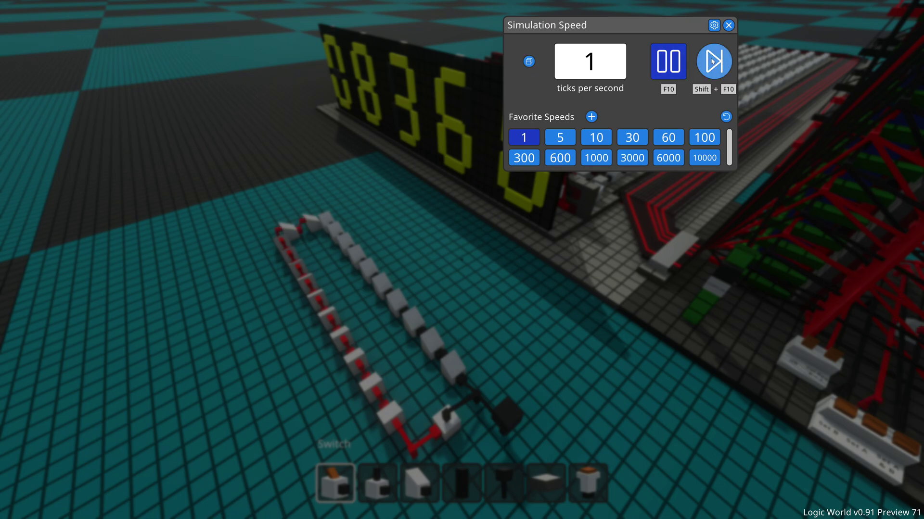
left_click(714, 62)
left_click(714, 61)
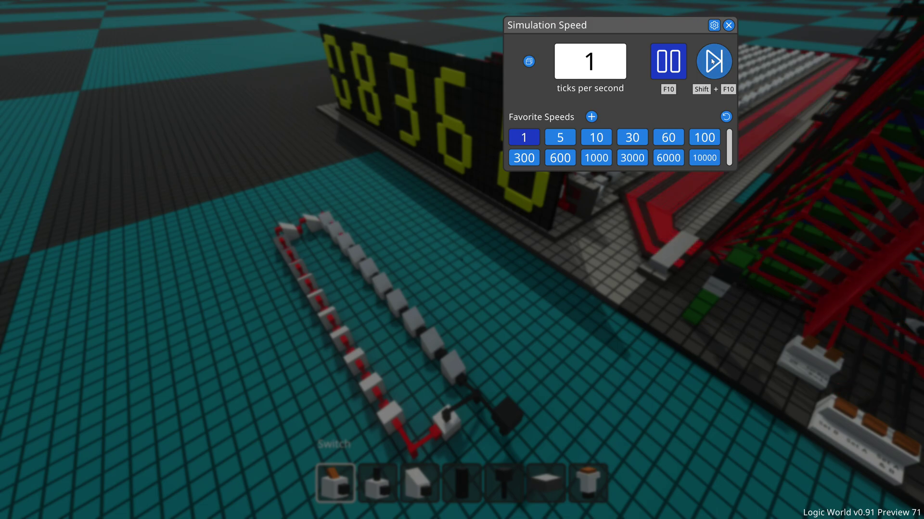
left_click(713, 61)
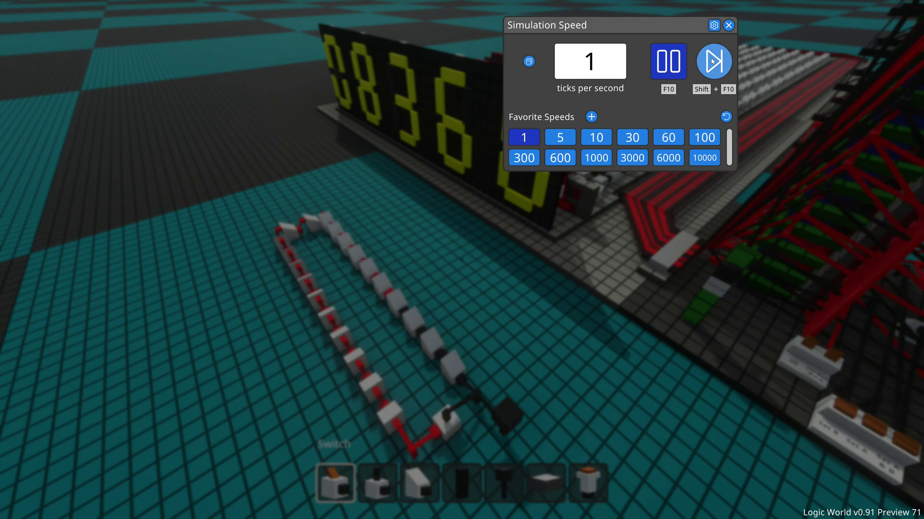
left_click(713, 62)
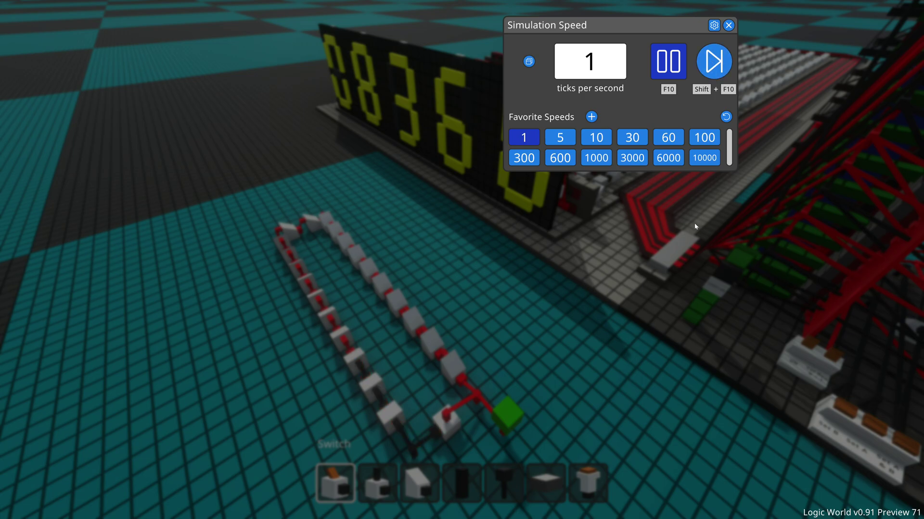
key("Escape")
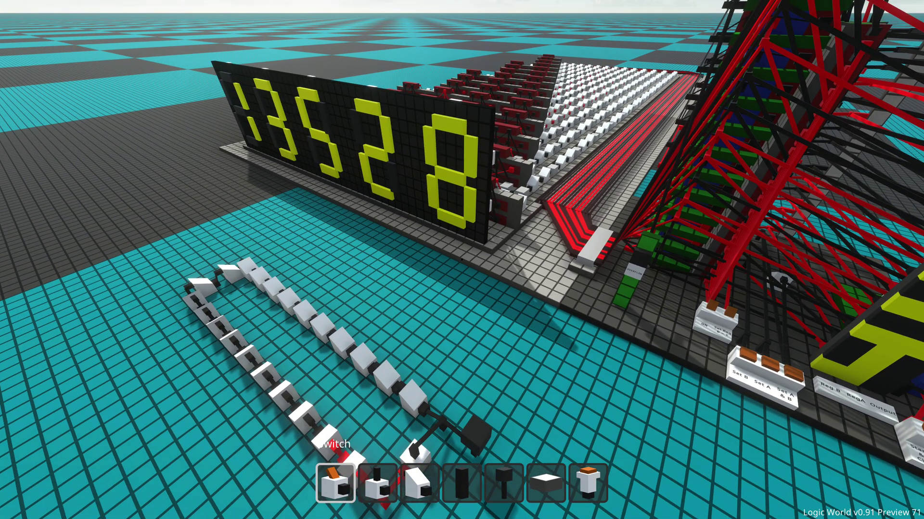
- Unpause the simulation at 10000 ticks per second, then close the speed window
key("F9")
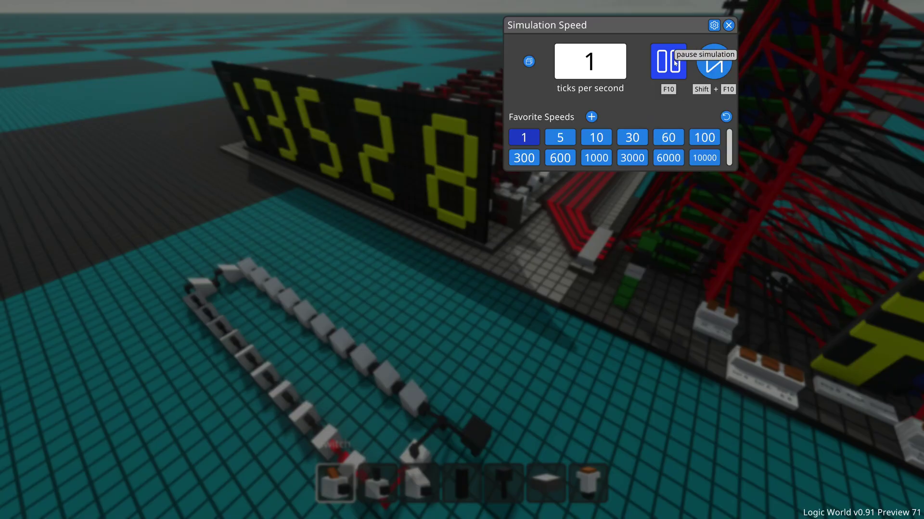
left_click(668, 62)
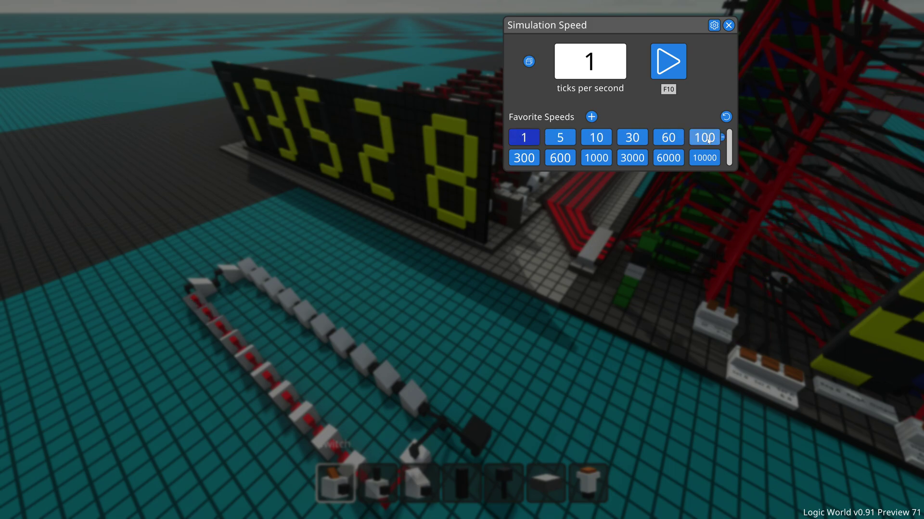
left_click(708, 158)
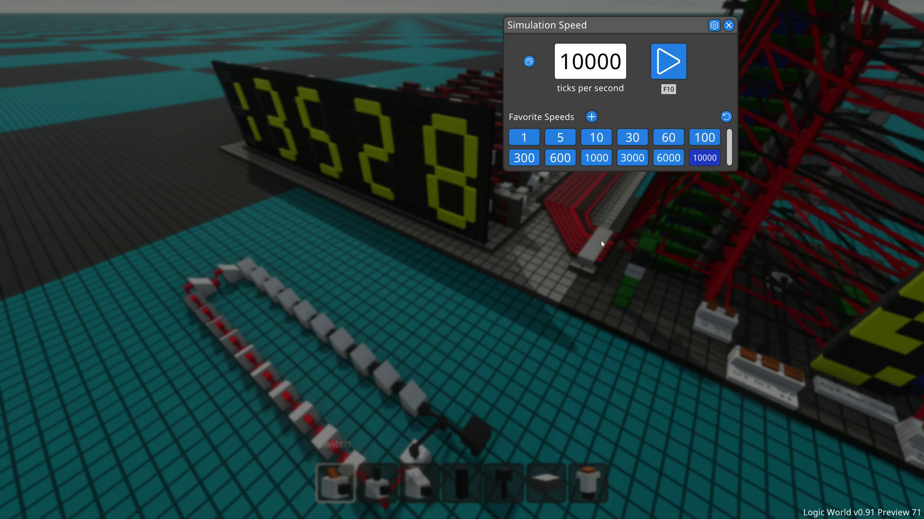
key("Escape")
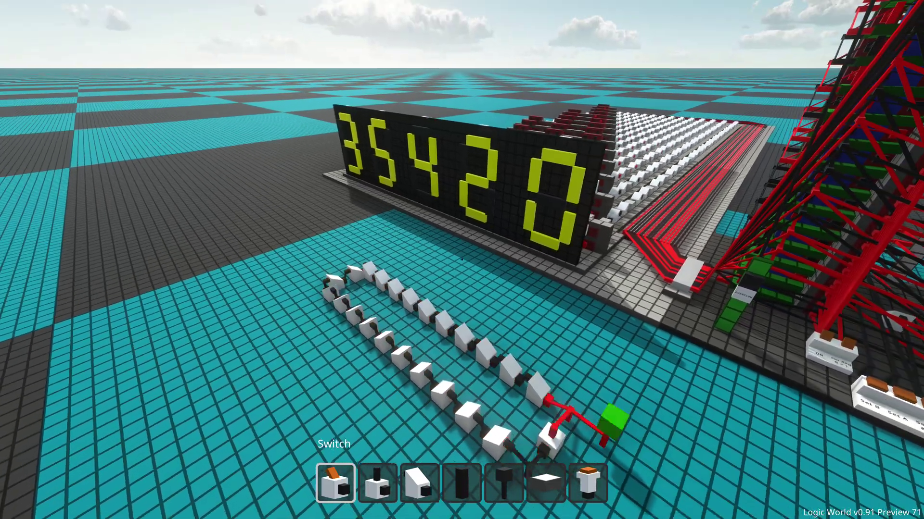
- Enter a custom speed of 69 and save it as a favorite
key("F9")
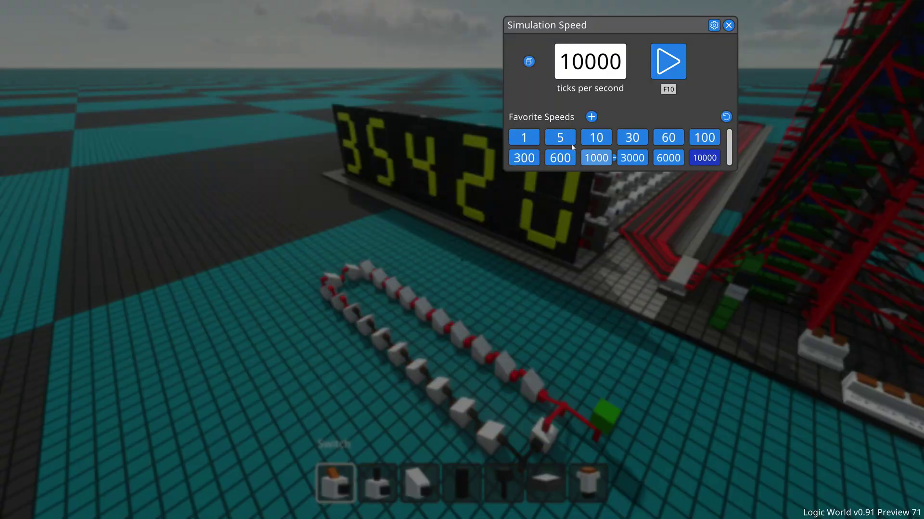
double_click(589, 61)
type("69")
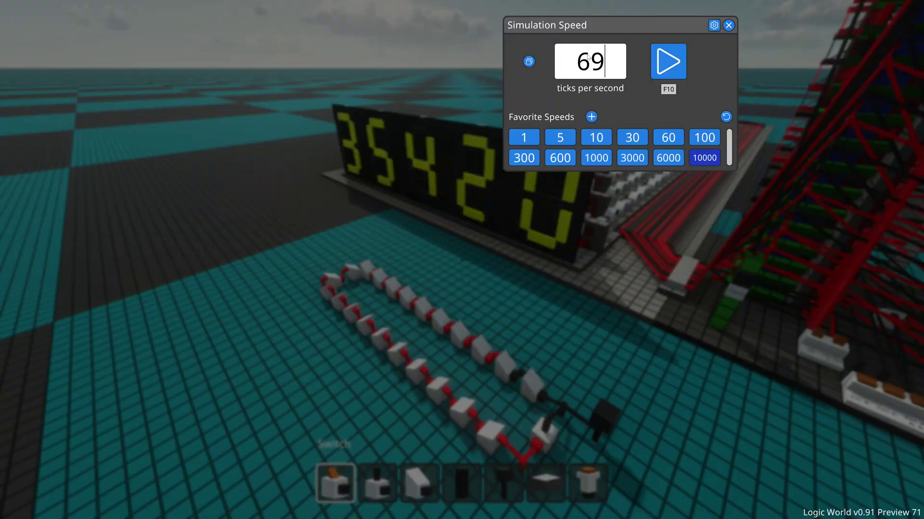
key("Return")
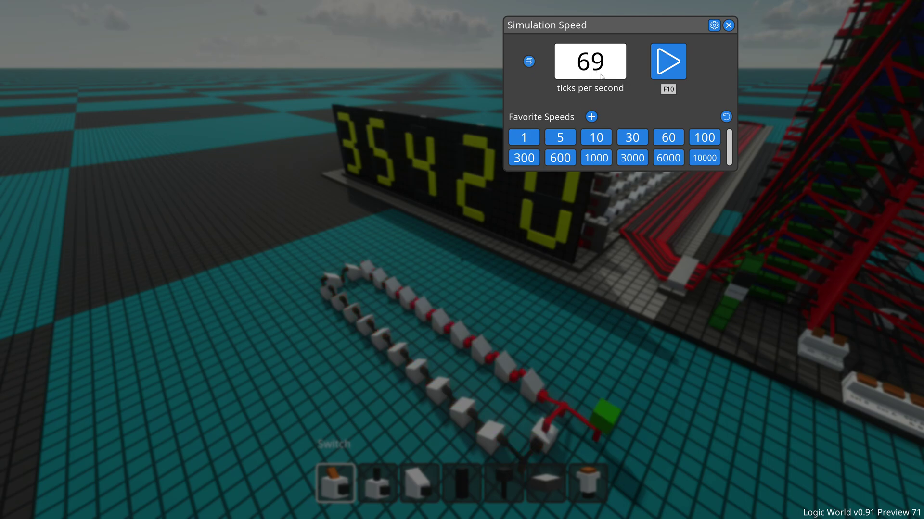
left_click(591, 117)
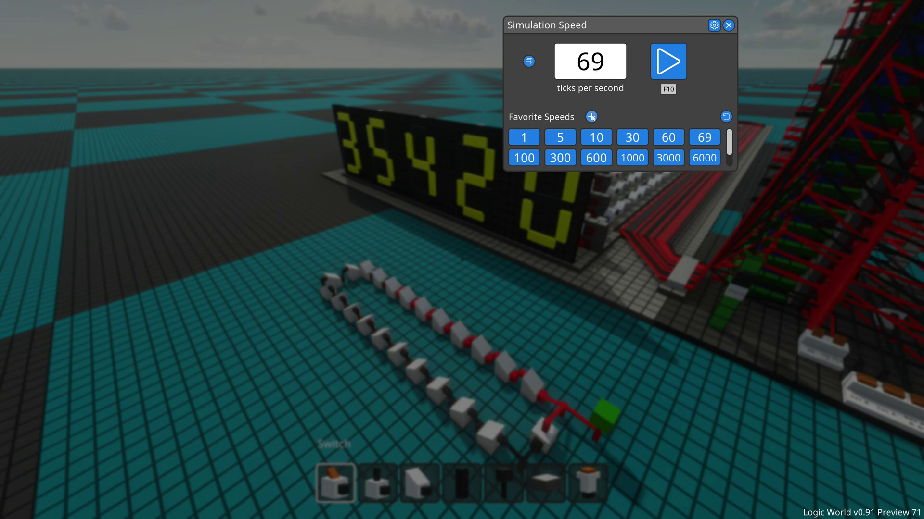
- Remove the 10 and 30 favorites, save 0.1, and pause at 65.25 tps
right_click(595, 137)
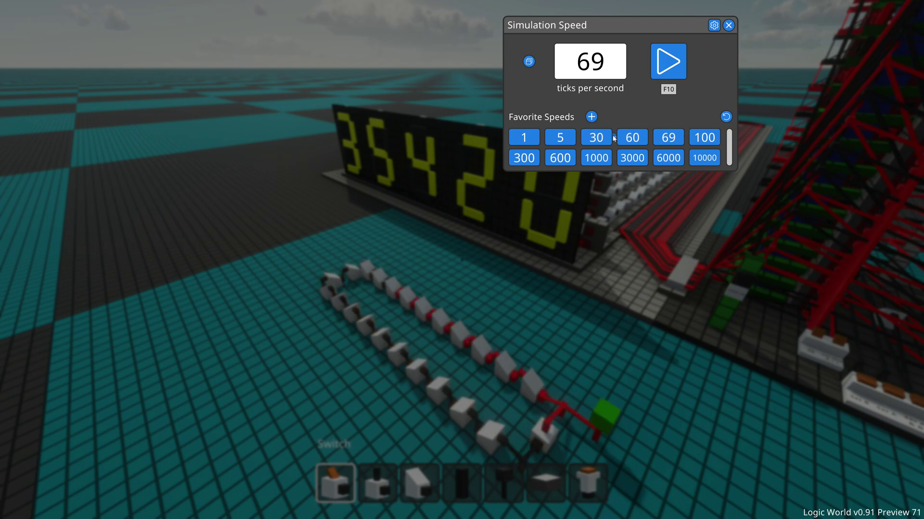
right_click(596, 137)
double_click(590, 62)
type("0.1")
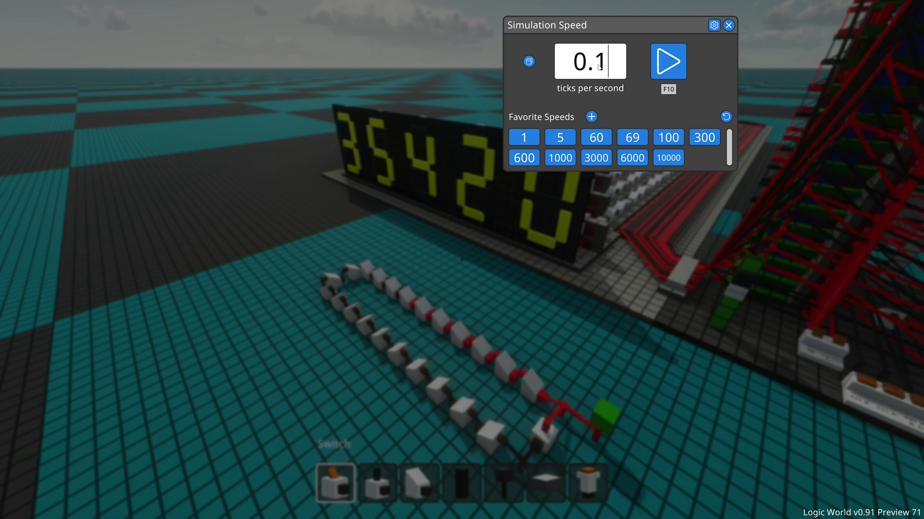
left_click(592, 117)
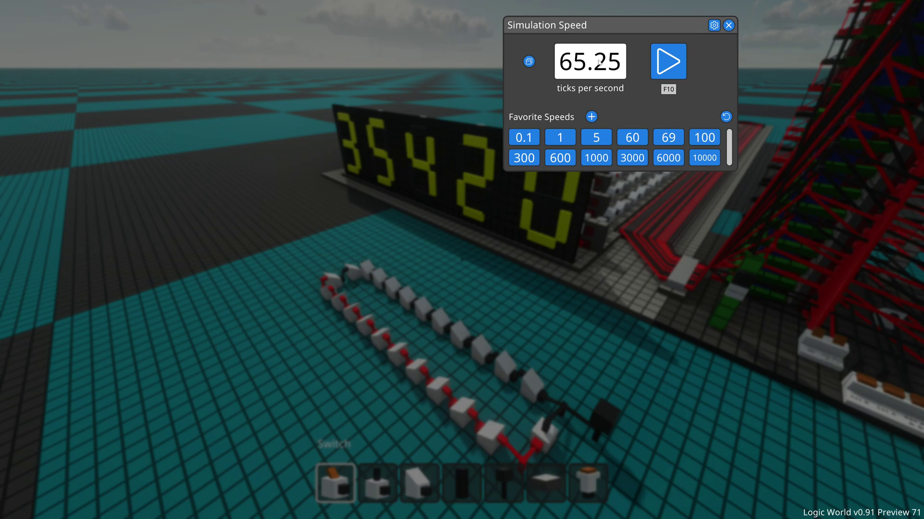
key("F10")
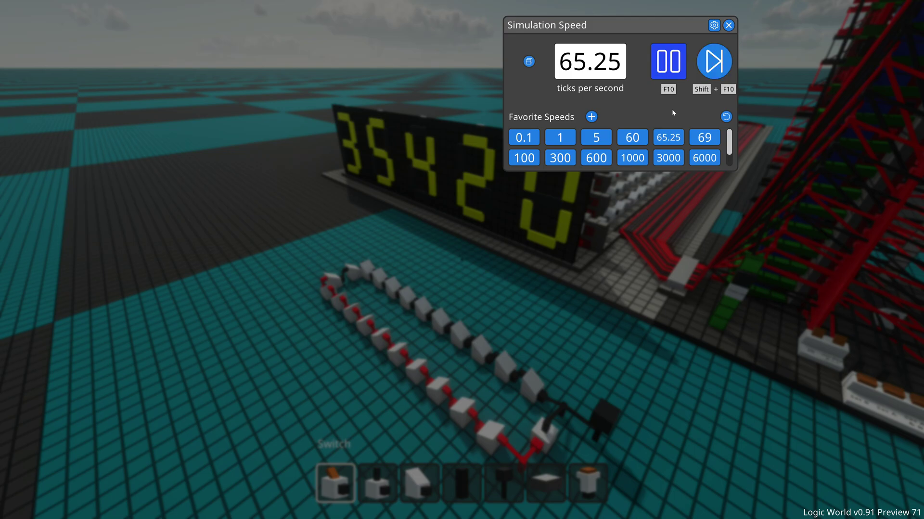